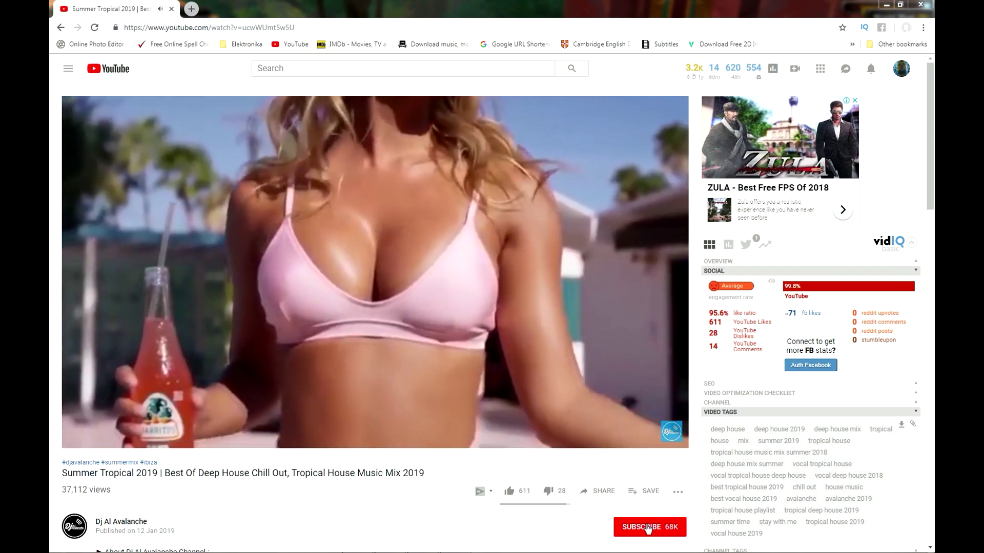
# - Subscribe to the channel behind the Summer Tropical 2019 deep house mix
pyautogui.click(649, 527)
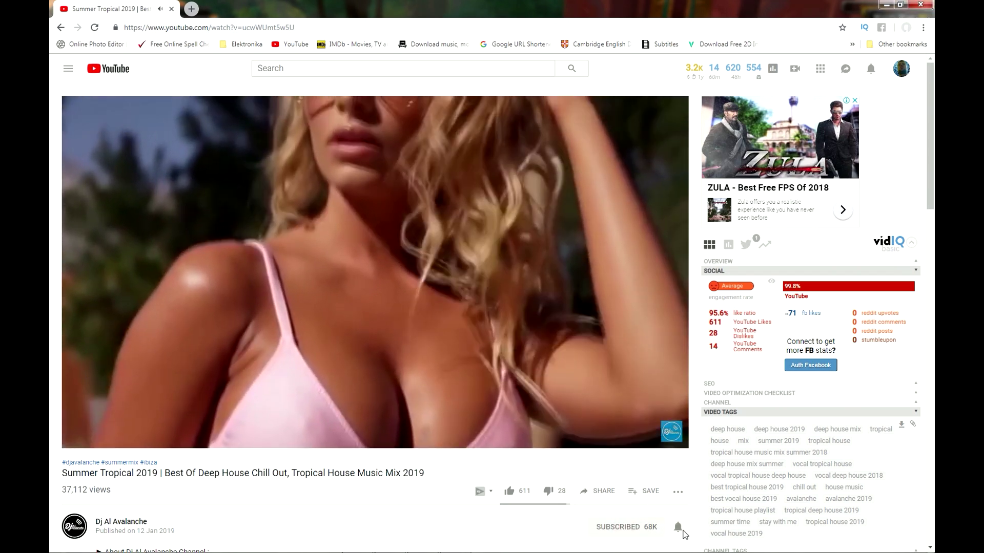
pyautogui.scroll(-2, 657, 514)
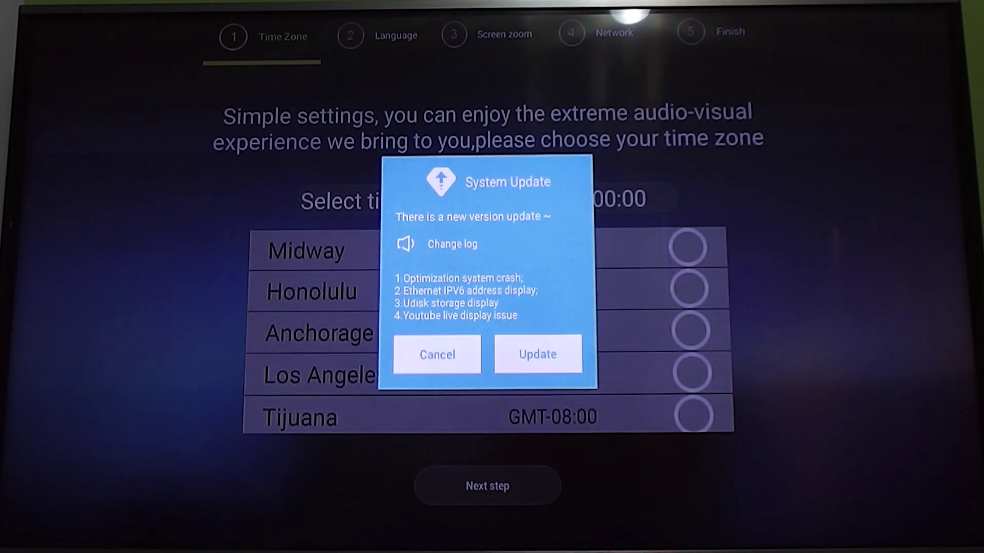
# - Accept the offered system update to X96Max_V311_20190114
pyautogui.press('Return')
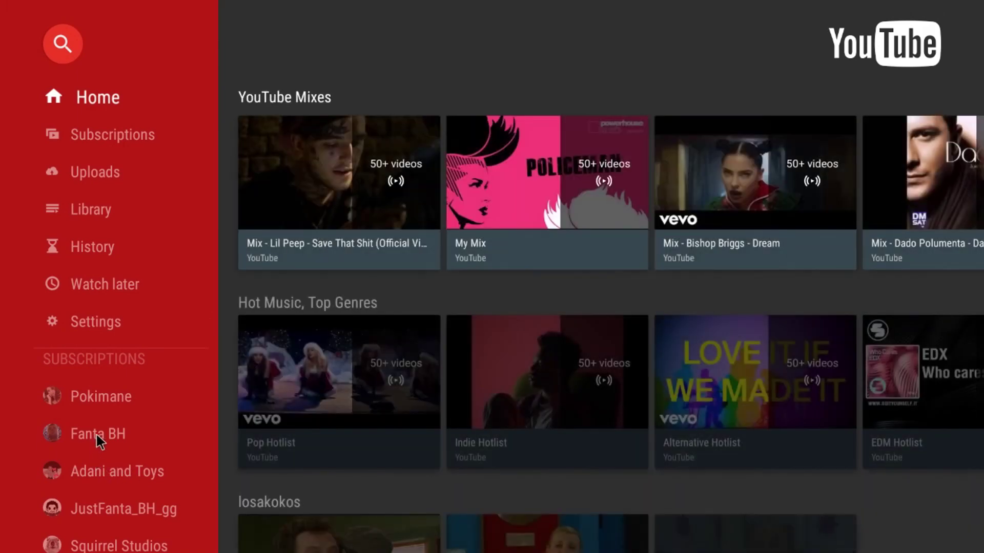
pyautogui.write('4')
# - Search YouTube for '4k demo', play the Sony 4K Demo, then return to the results
pyautogui.click(49, 529)
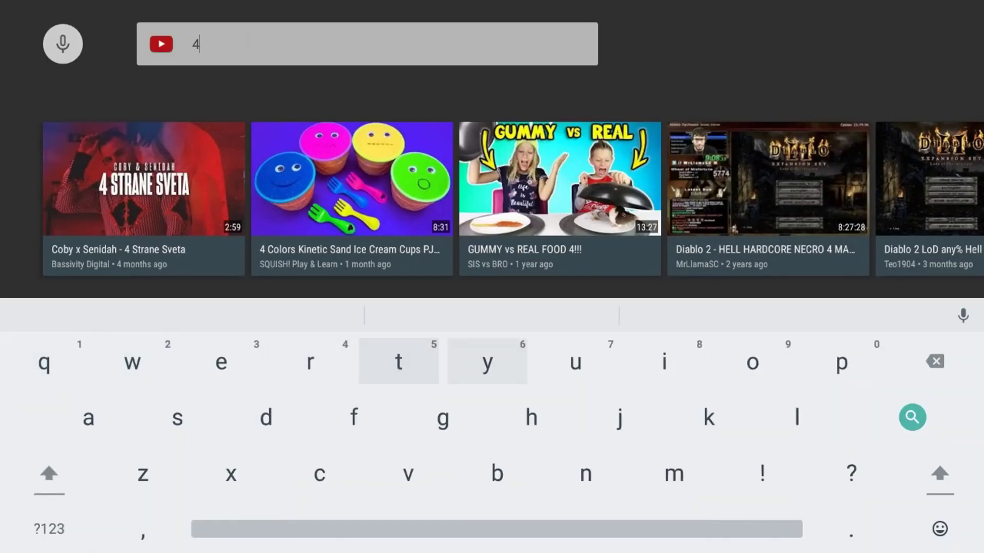
pyautogui.click(709, 418)
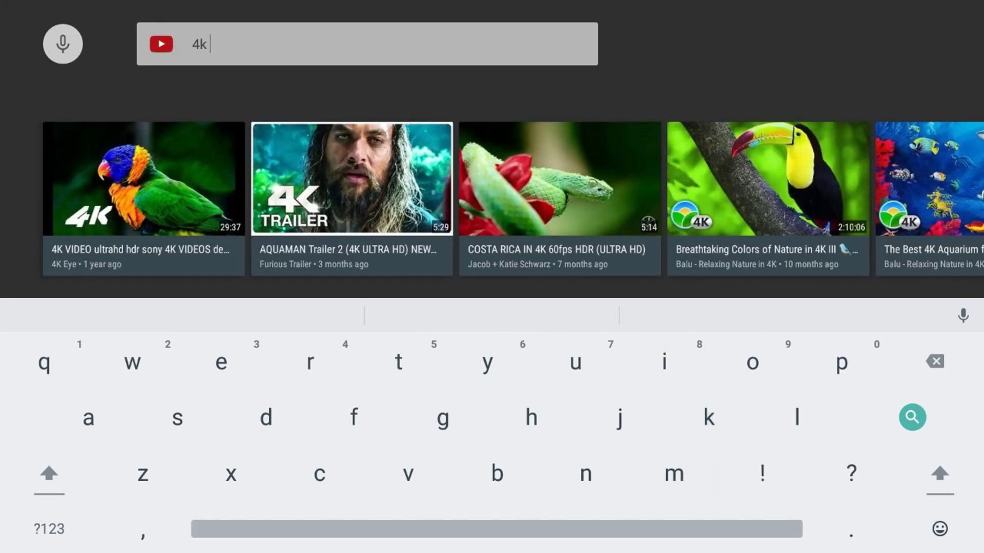
pyautogui.write('de')
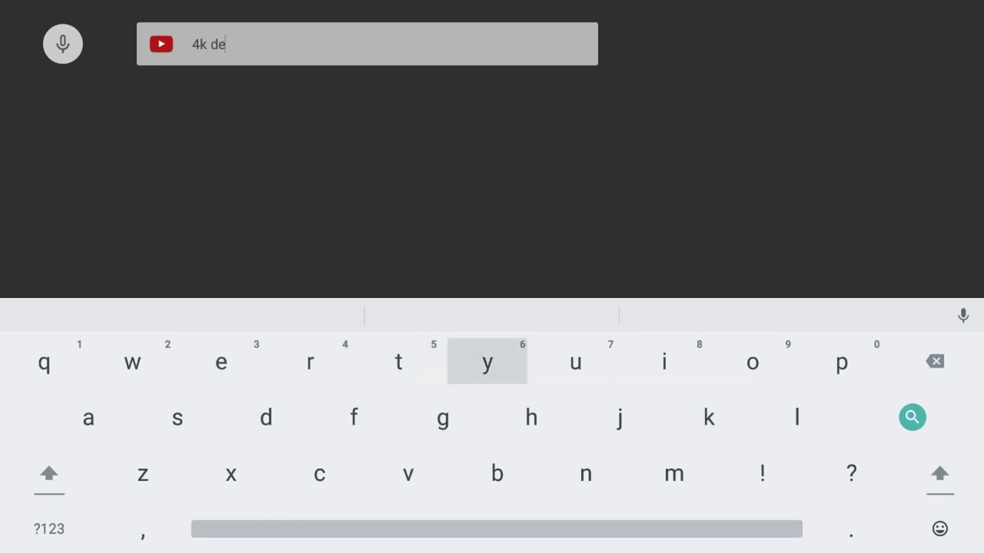
pyautogui.write('mo')
pyautogui.press('Return')
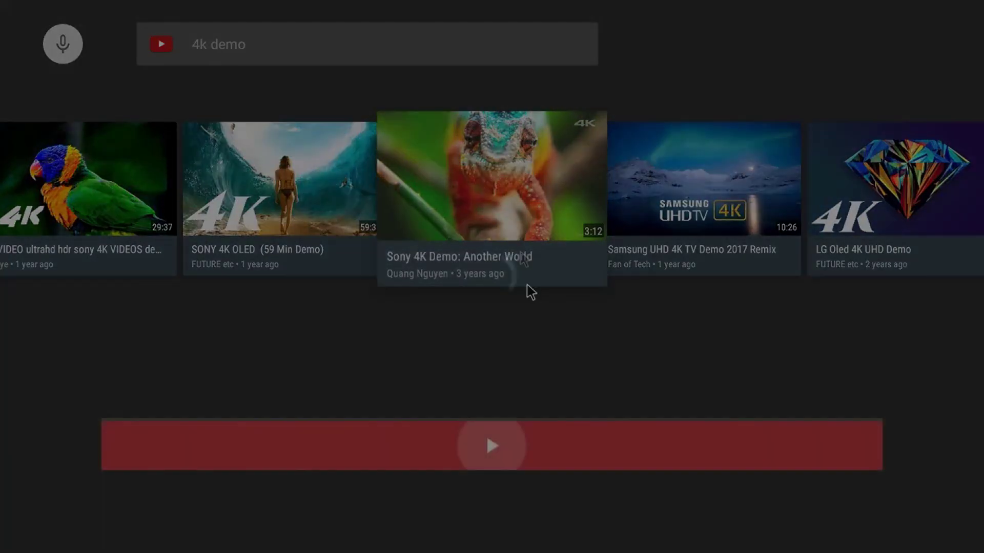
pyautogui.click(527, 284)
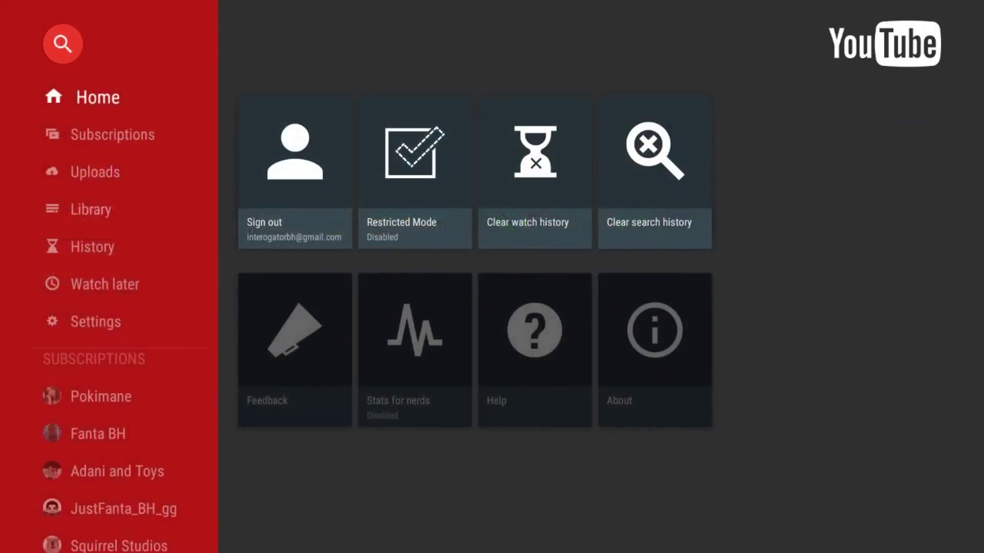
pyautogui.press('Escape')
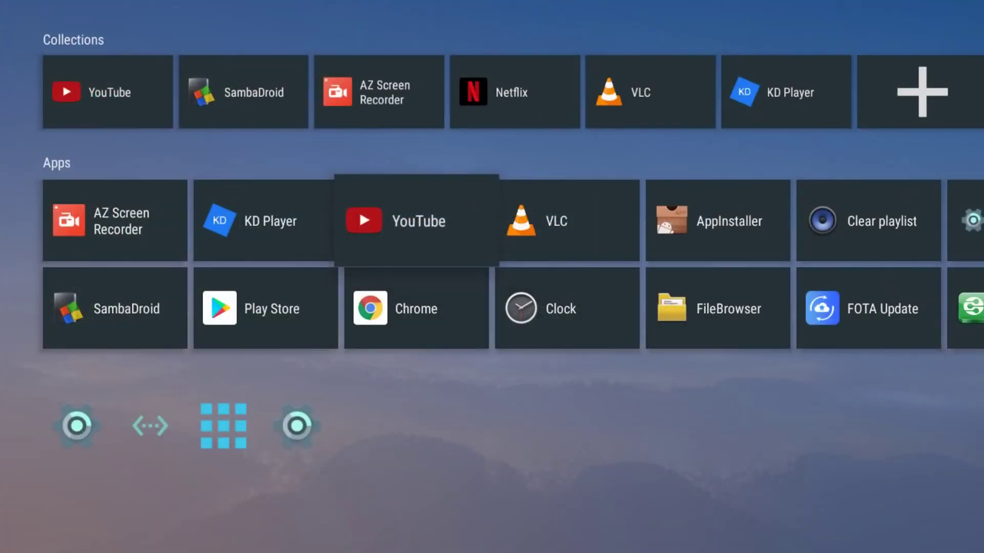
# - Launch the Play Store from the launcher's app row
pyautogui.press('Down')
pyautogui.press('Left')
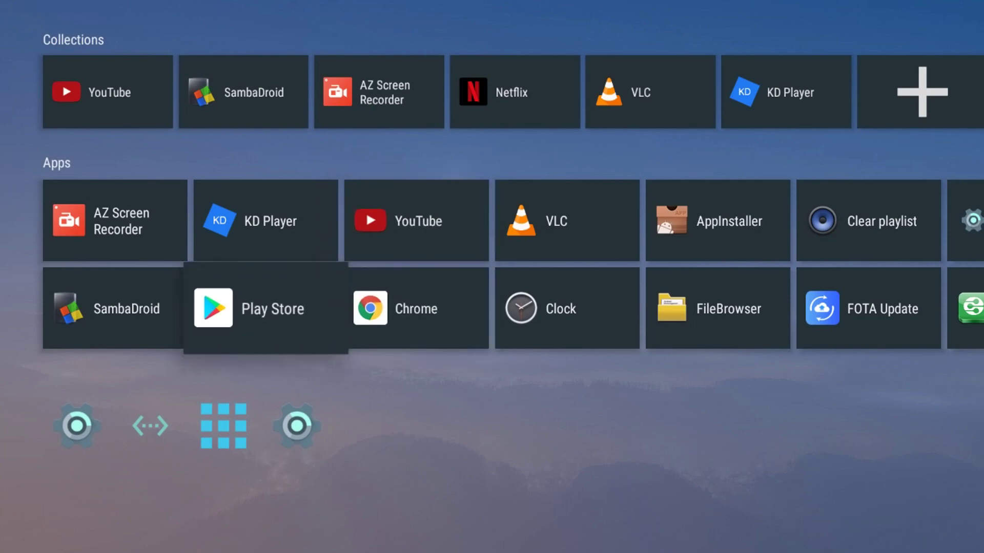
pyautogui.press('Return')
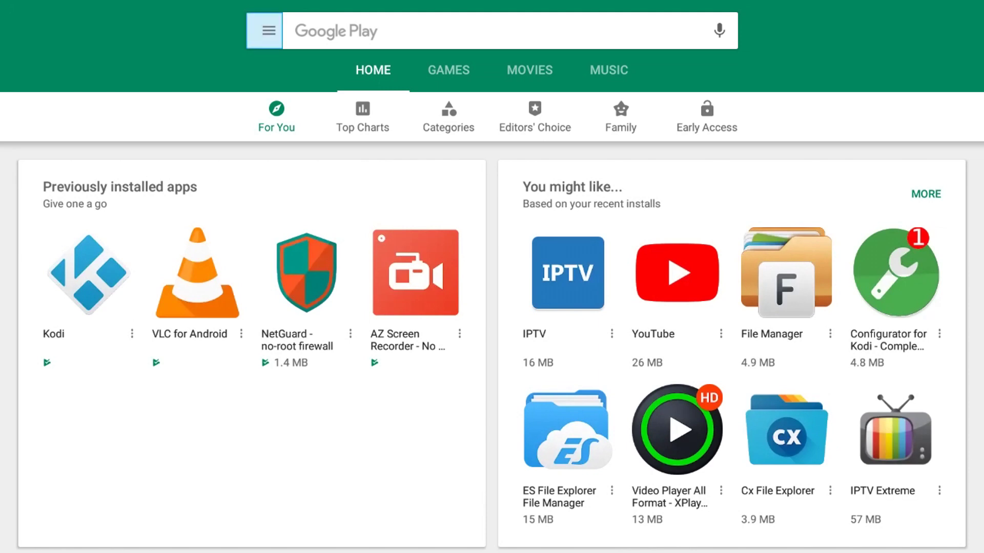
# - Open and close the navigation drawer, then open YouTube's Play Store listing
pyautogui.click(258, 23)
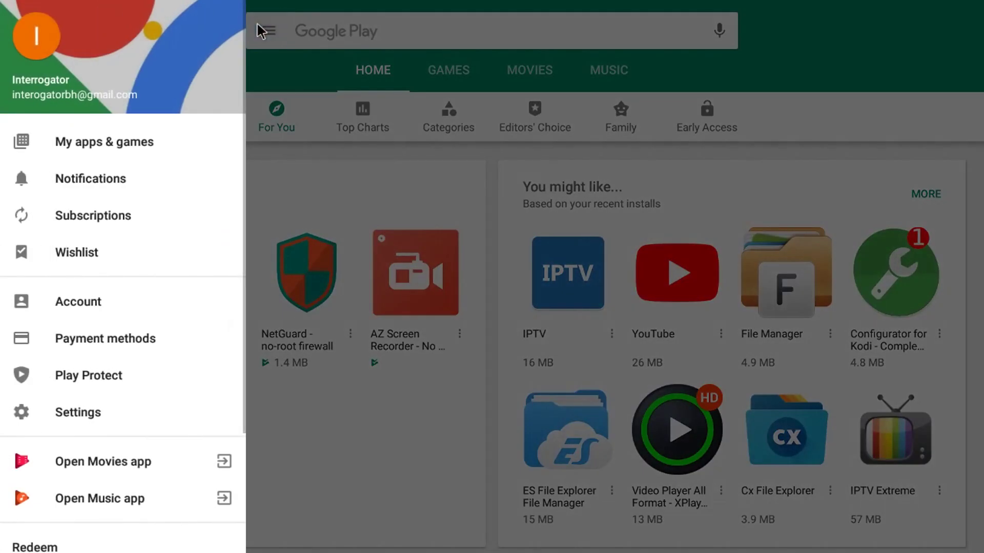
pyautogui.click(260, 31)
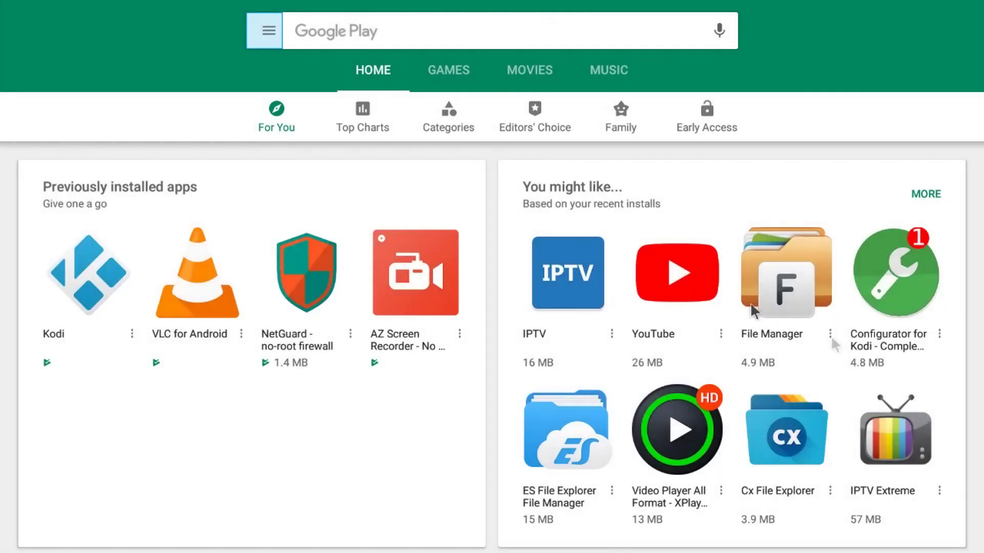
pyautogui.click(678, 323)
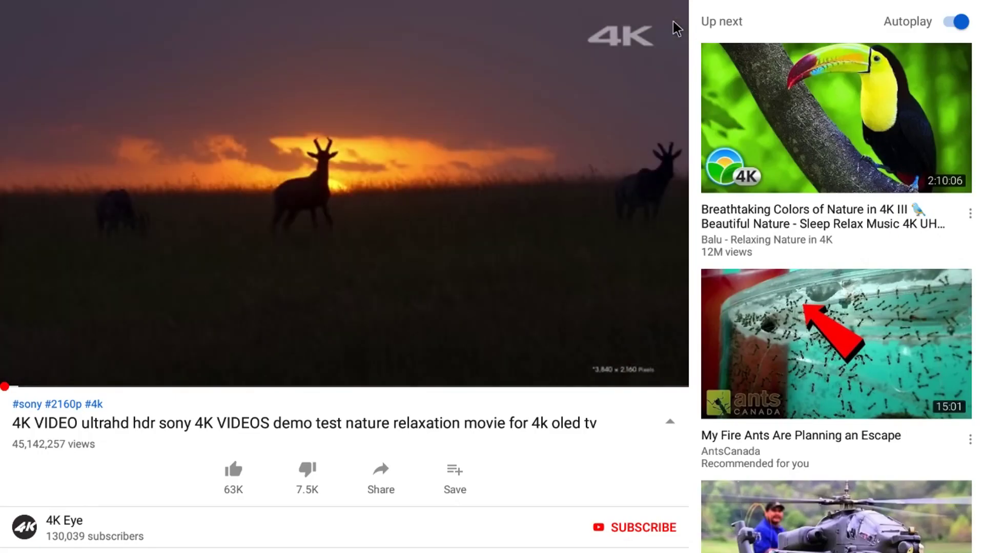
pyautogui.click(673, 23)
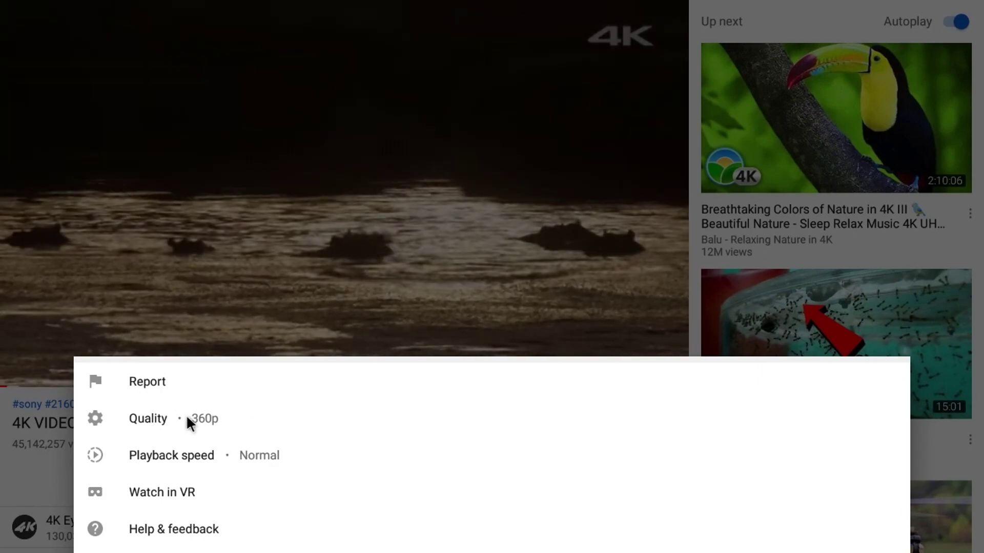
# - View the nature video's quality levels and bring up the parrot video's options menu
pyautogui.click(186, 418)
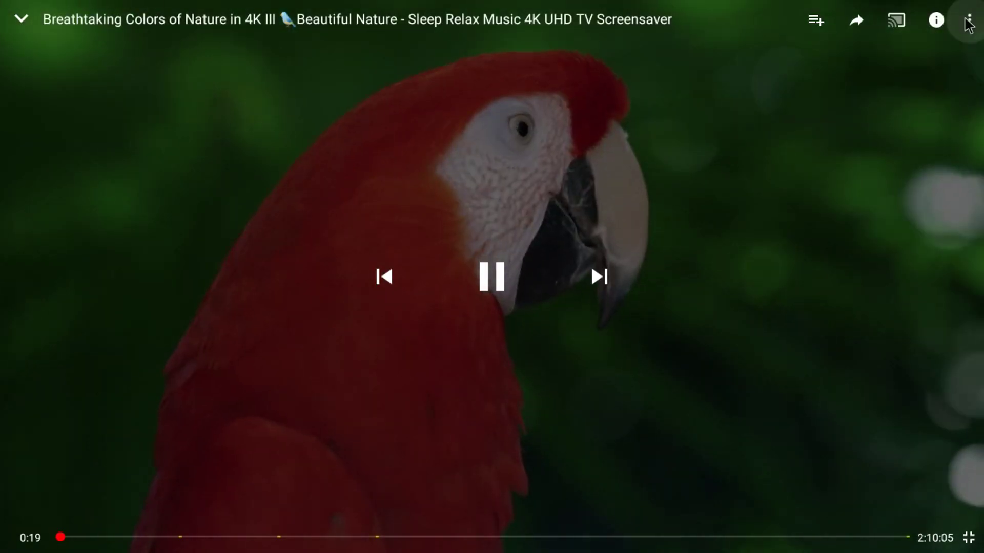
pyautogui.click(968, 24)
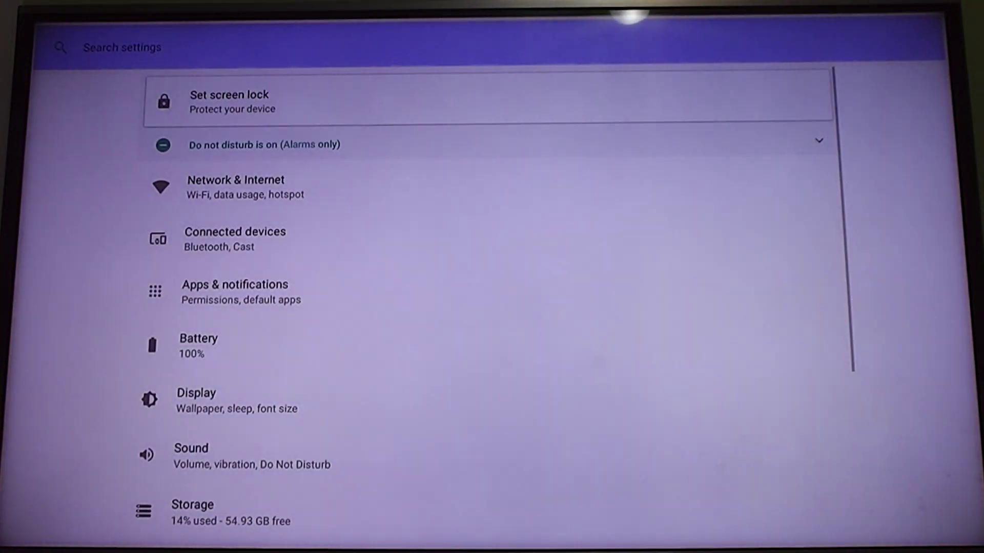
# - Move down past Network, Connected devices, Apps, Sound and Accounts to open System
pyautogui.press('Return')
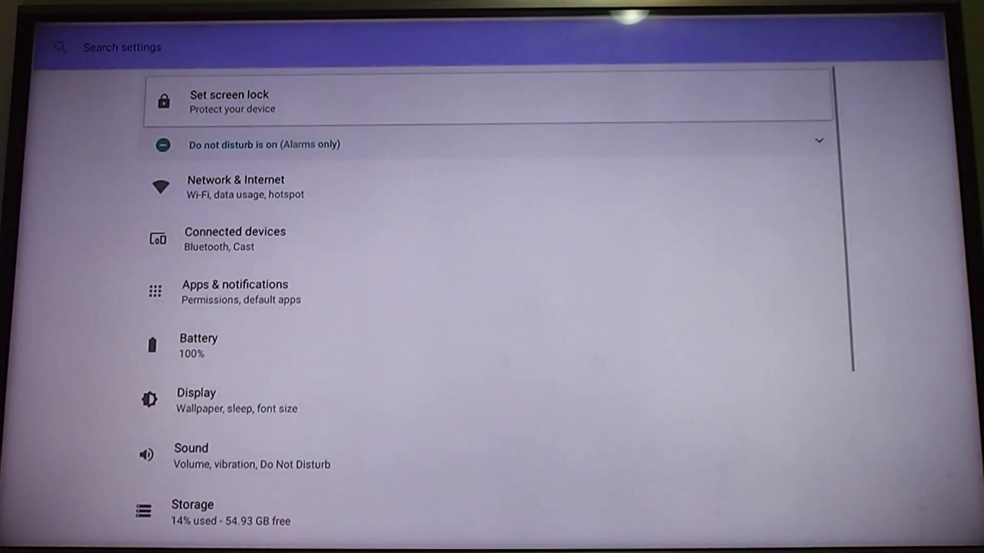
pyautogui.press('Down')
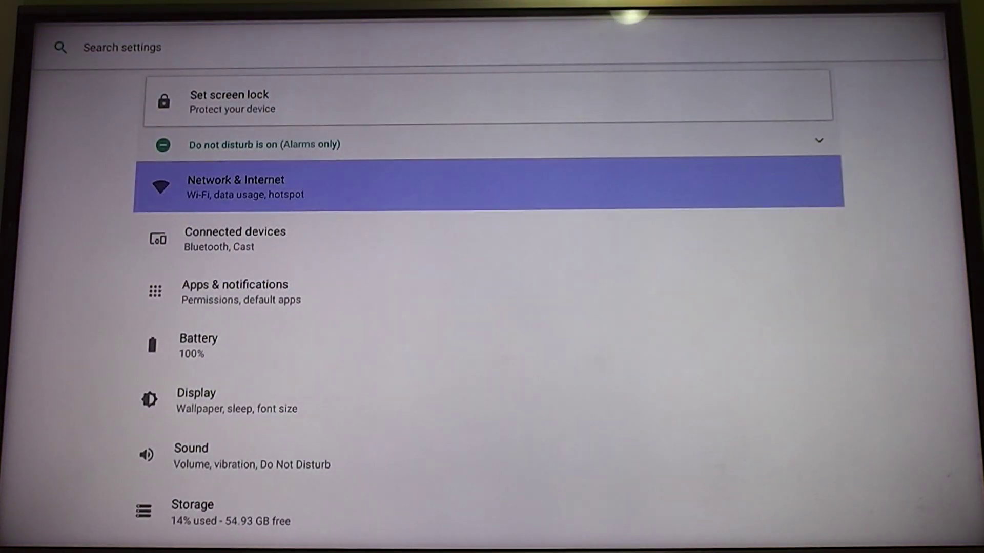
pyautogui.press('Down')
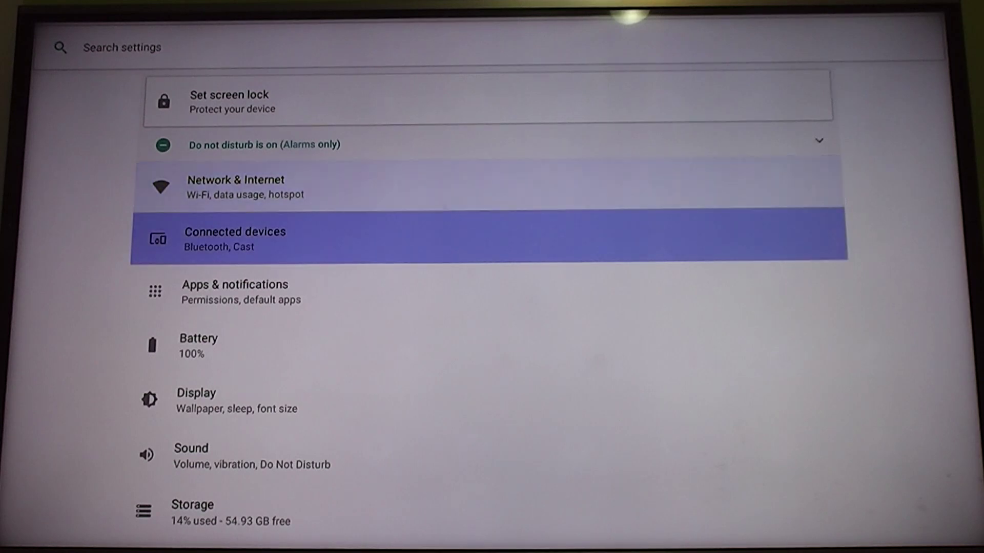
pyautogui.press('Down')
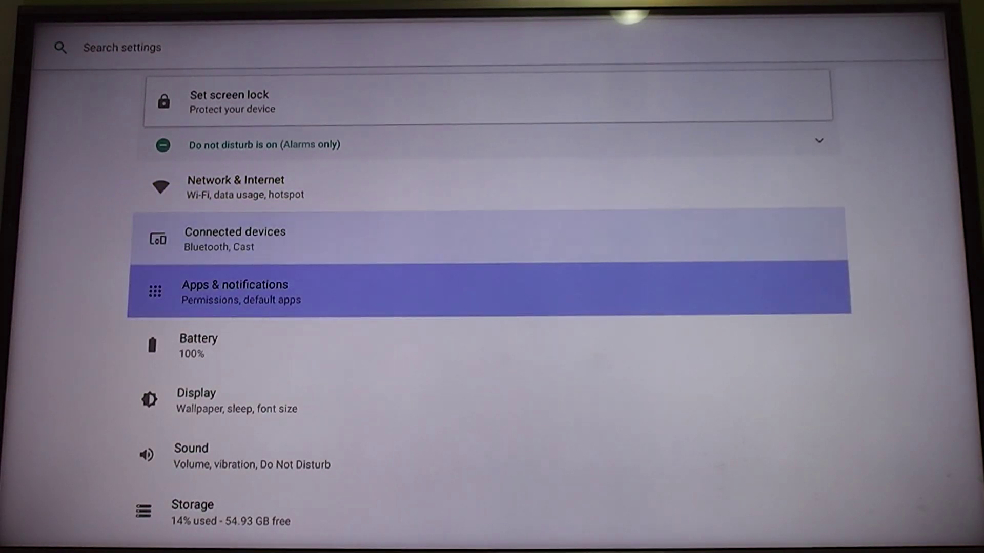
pyautogui.press('Down')
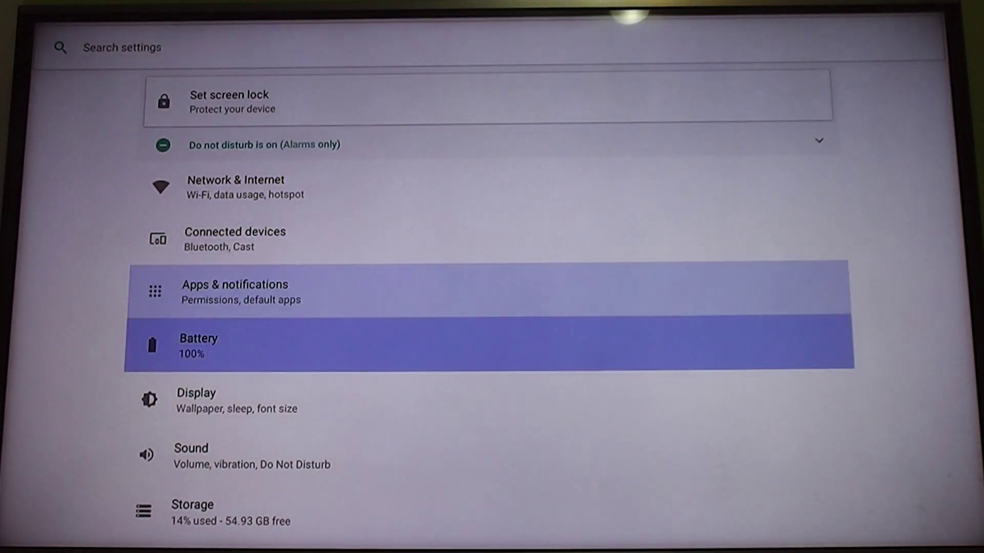
pyautogui.press('Down')
pyautogui.press('Down')
pyautogui.press('Down')
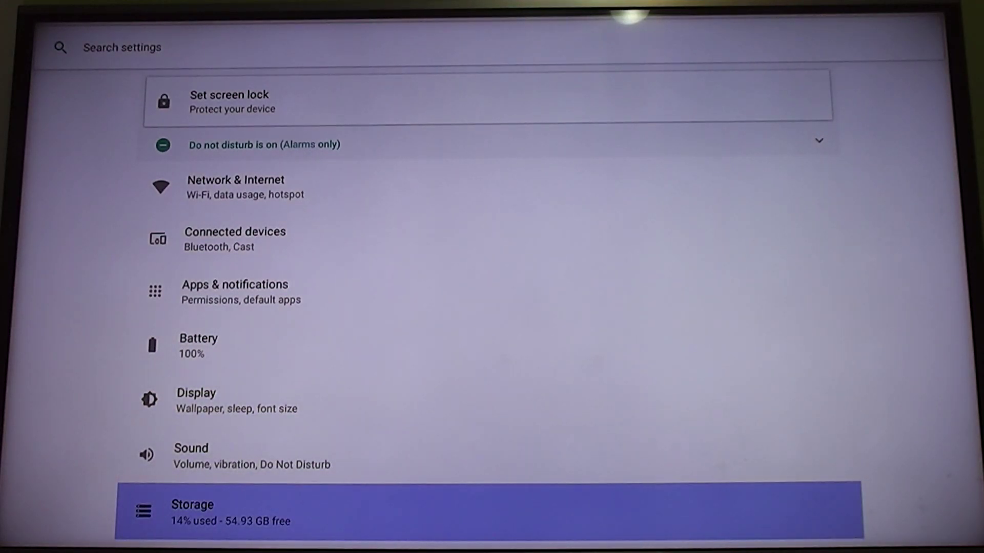
pyautogui.press('Down')
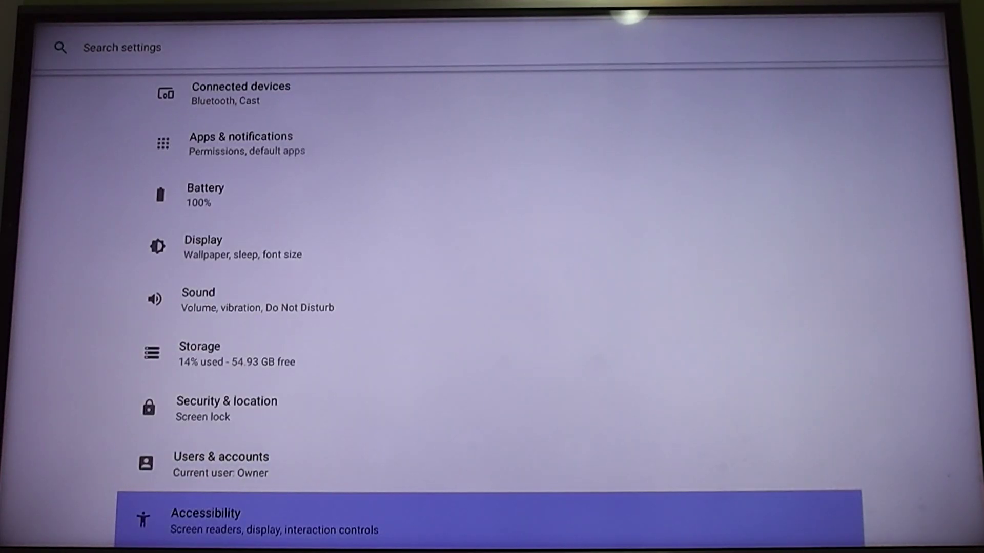
pyautogui.press('Down')
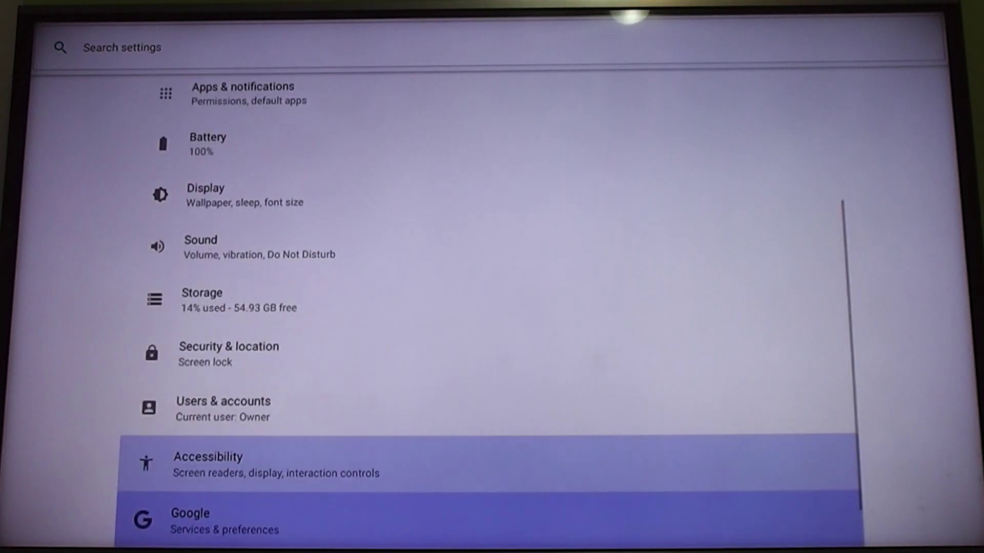
pyautogui.press('Down')
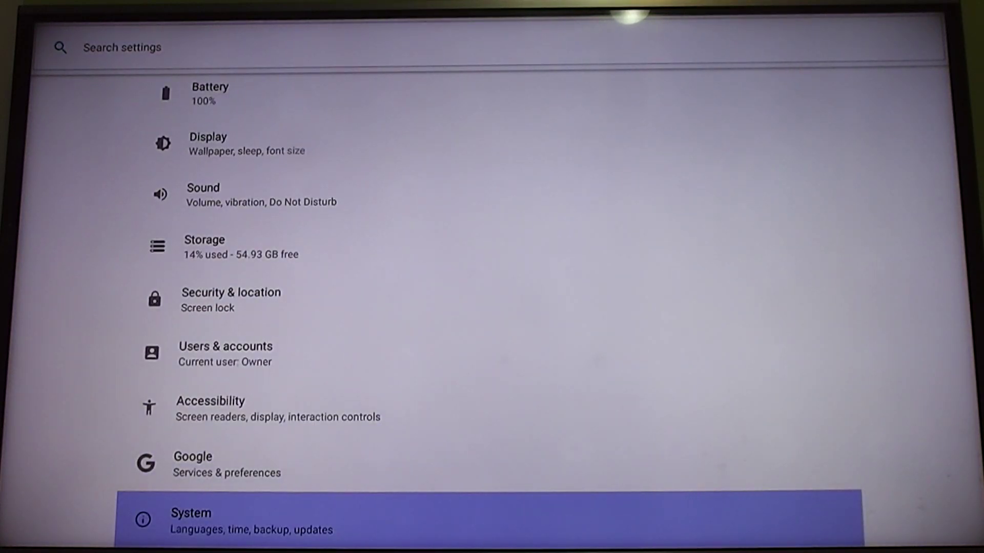
pyautogui.press('Return')
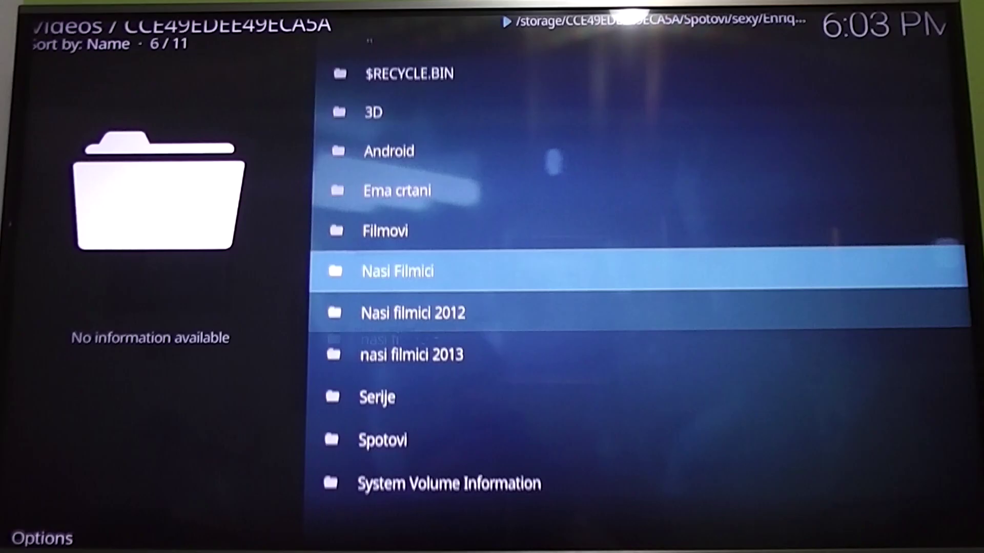
# - Open the Filmovi folder and then its James Bond subfolder
pyautogui.press('Down')
pyautogui.press('Up')
pyautogui.press('Up')
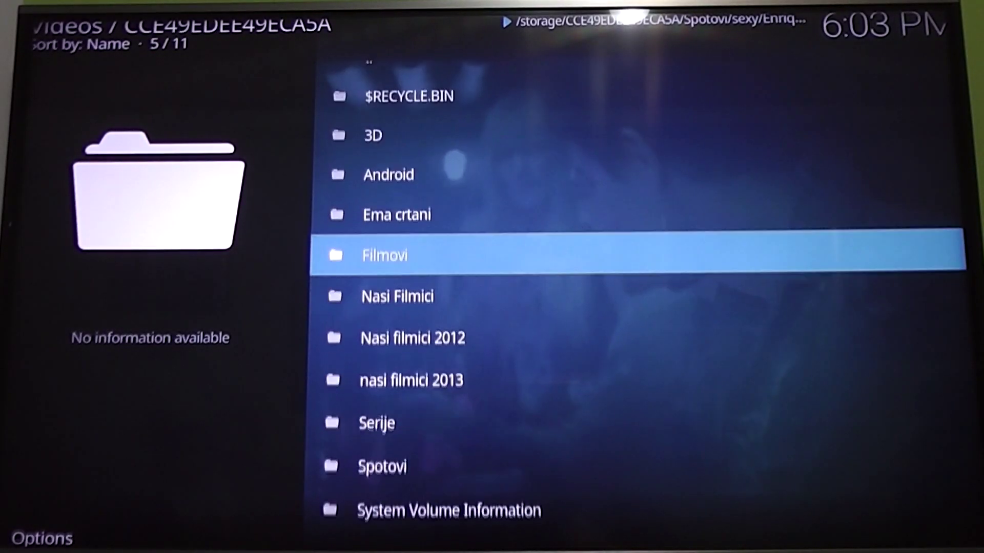
pyautogui.press('Return')
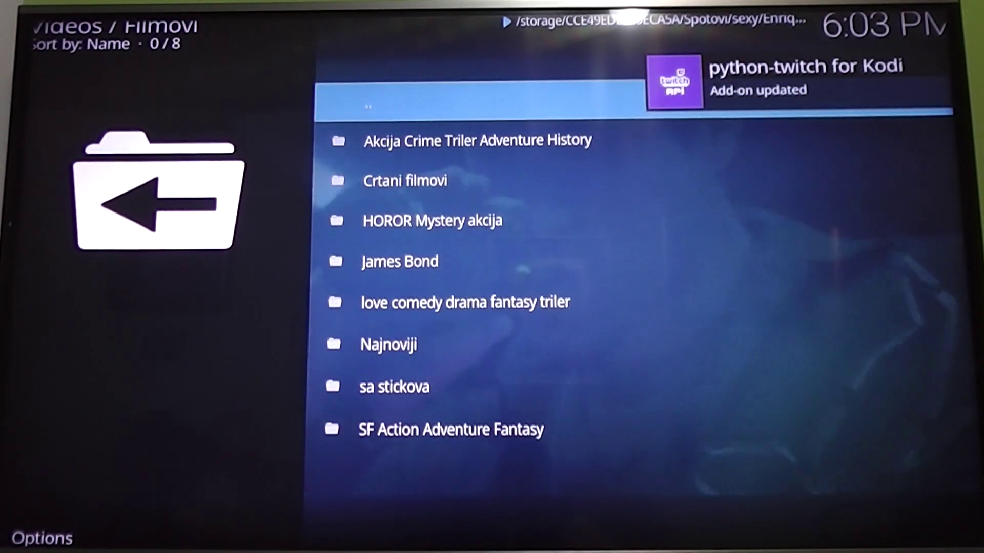
pyautogui.press('Down')
pyautogui.press('Down')
pyautogui.press('Down')
pyautogui.press('Down')
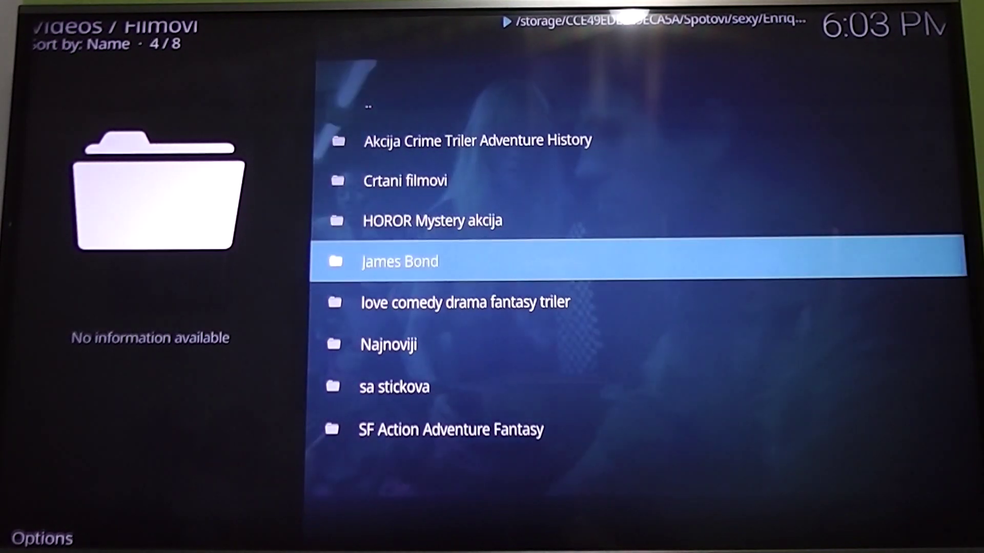
pyautogui.press('Return')
# - Select Quantum Of Solace and cycle the TV aspect ratios through 16:9, Zoom and Auto
pyautogui.press('Down')
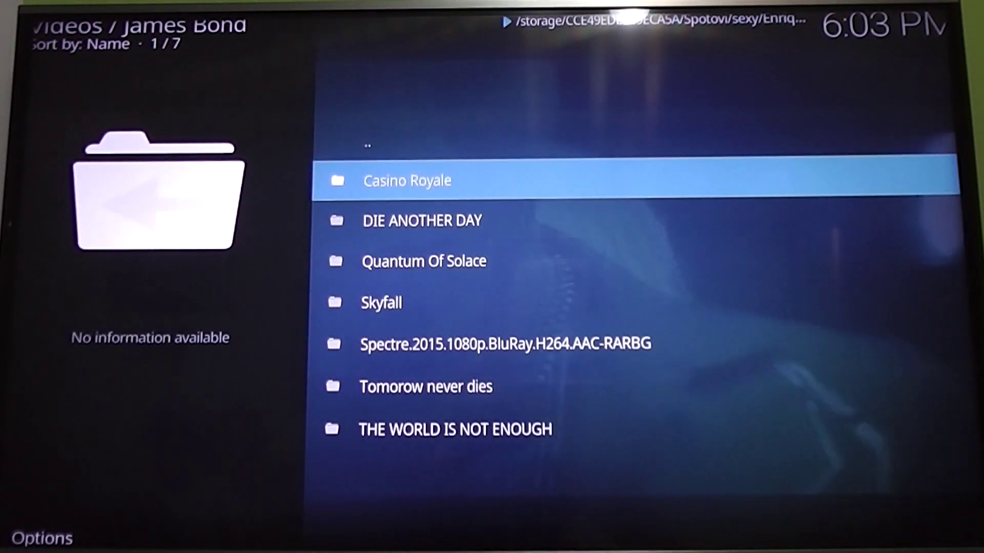
pyautogui.press('Down')
pyautogui.press('Down')
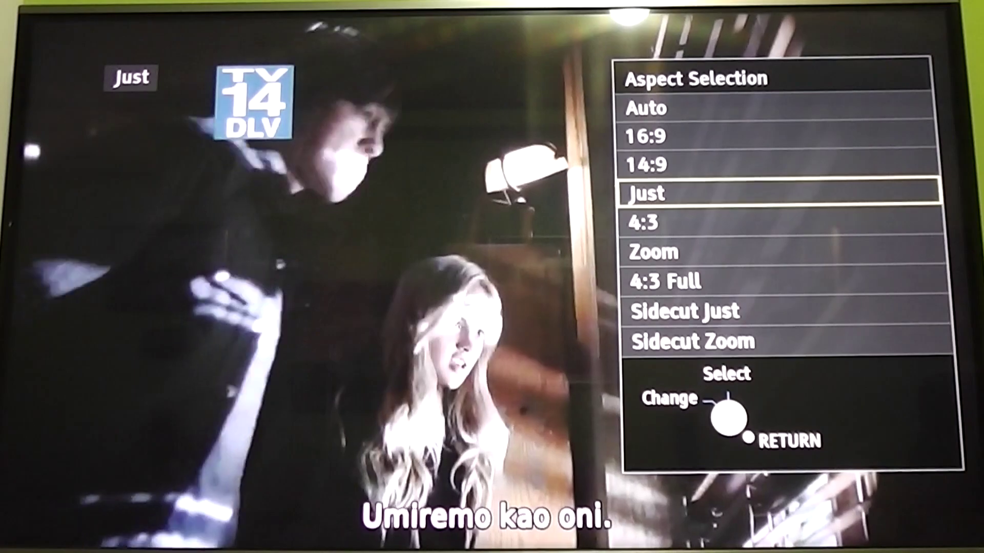
pyautogui.press('Down')
pyautogui.press('Down')
pyautogui.press('Down')
pyautogui.press('Down')
pyautogui.press('Down')
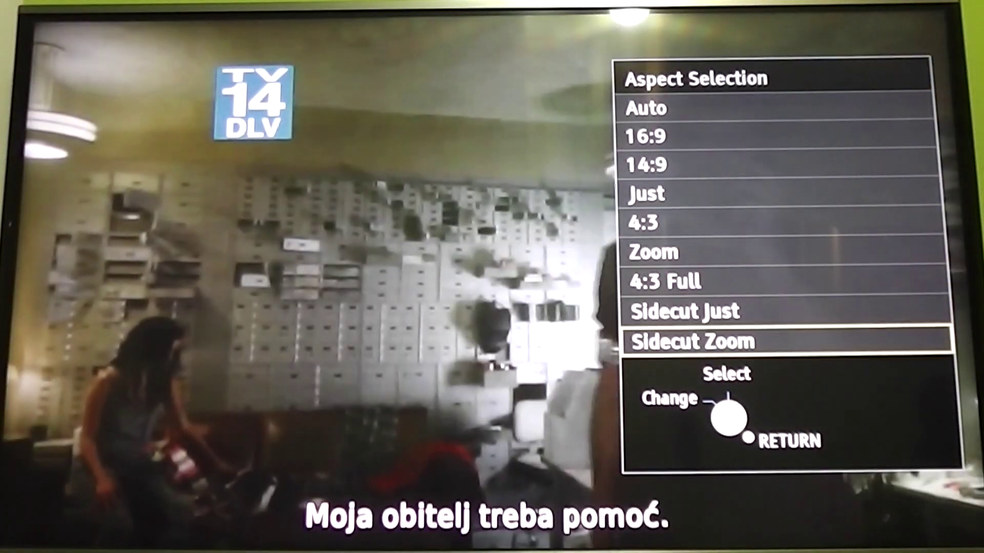
pyautogui.press('Down')
pyautogui.press('Down')
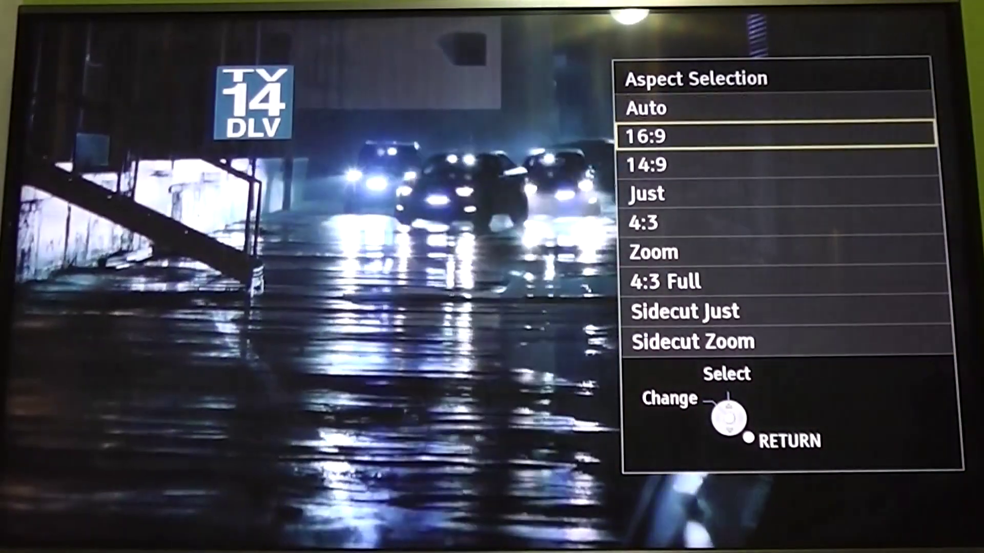
pyautogui.press('Down')
pyautogui.press('Down')
pyautogui.press('Down')
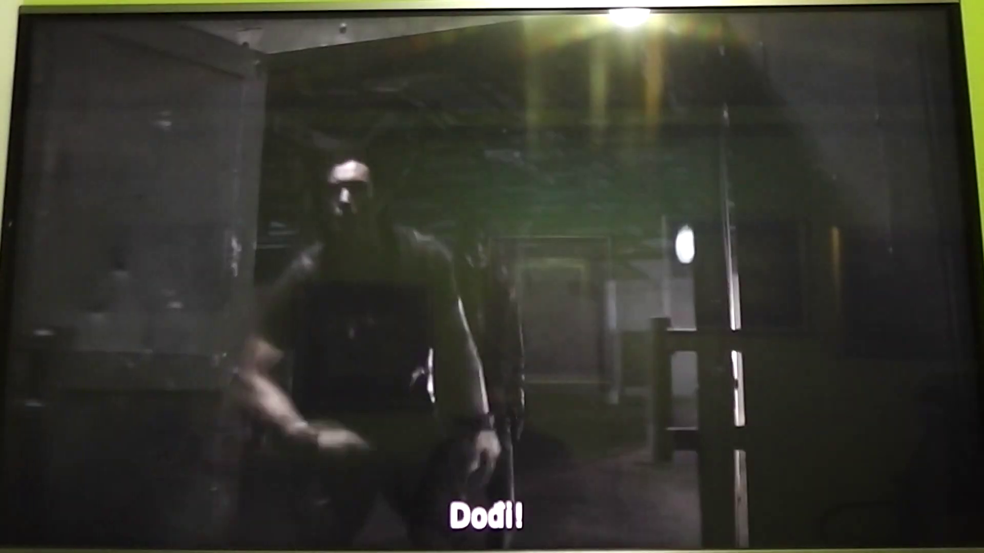
pyautogui.press('Down')
pyautogui.press('Up')
pyautogui.press('Up')
pyautogui.press('Up')
pyautogui.press('Up')
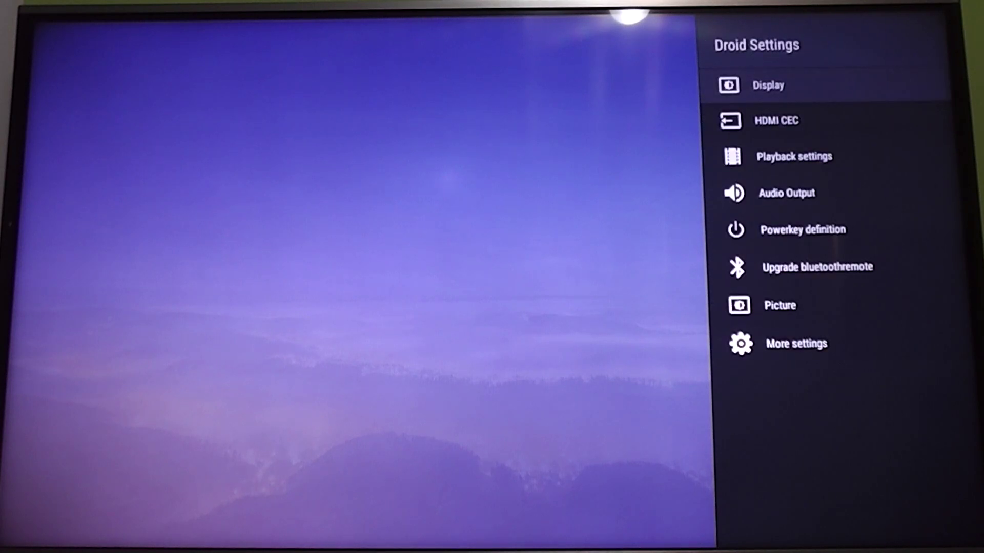
# - Open the Droid Settings Display section showing resolution and HDR options
pyautogui.press('Return')
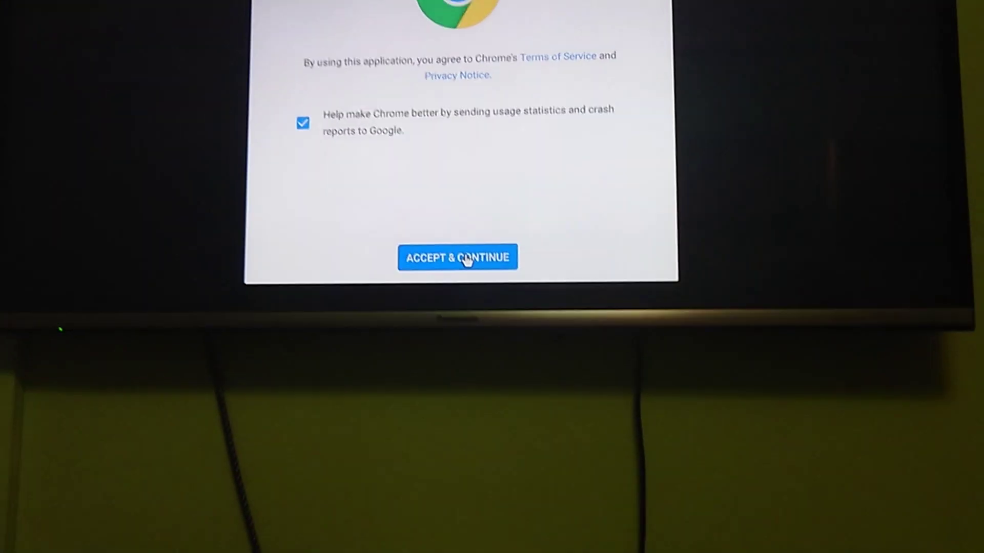
# - Accept Chrome's terms and focus the new tab's address bar for typing
pyautogui.click(467, 260)
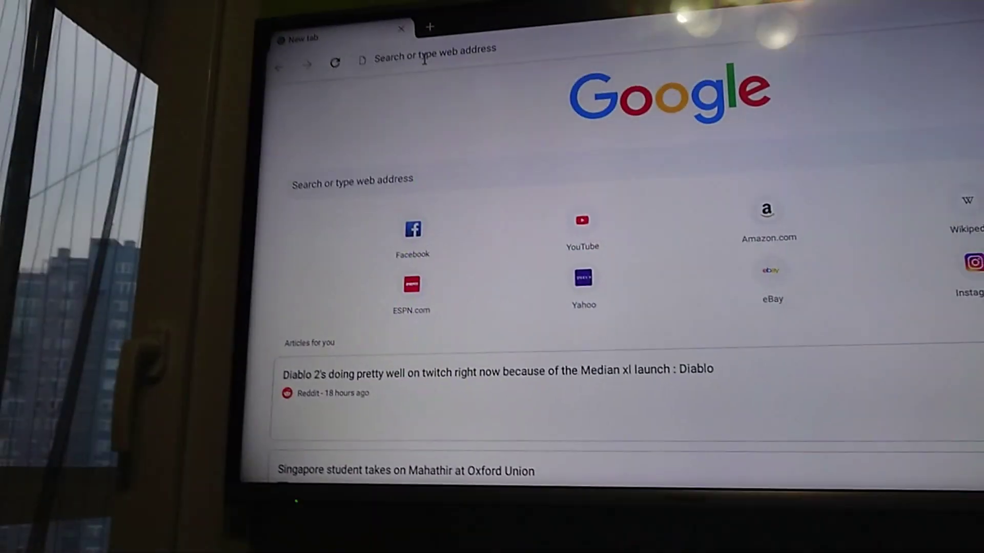
pyautogui.click(424, 59)
pyautogui.write('fddfgfdghdfhdfjhfgh')
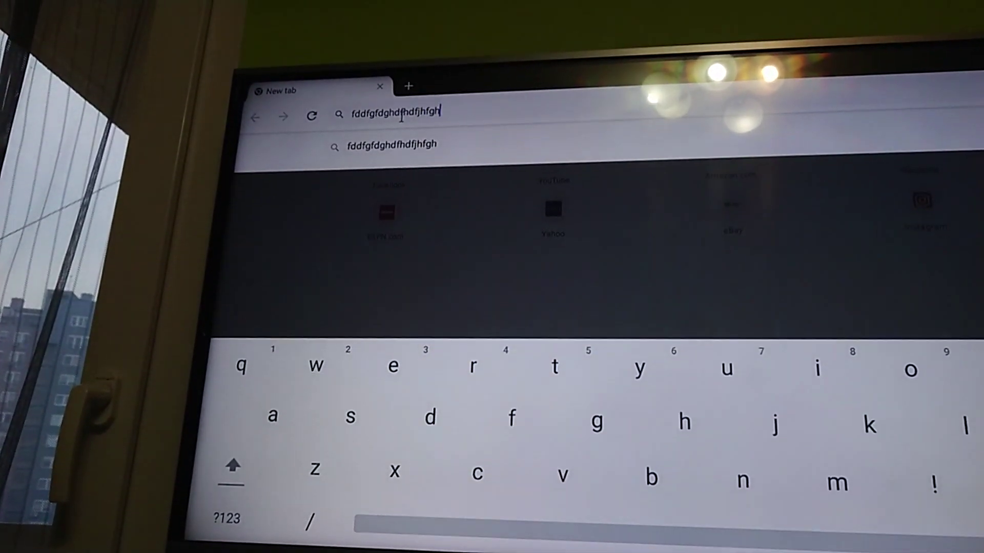
pyautogui.write('dfhdfh')
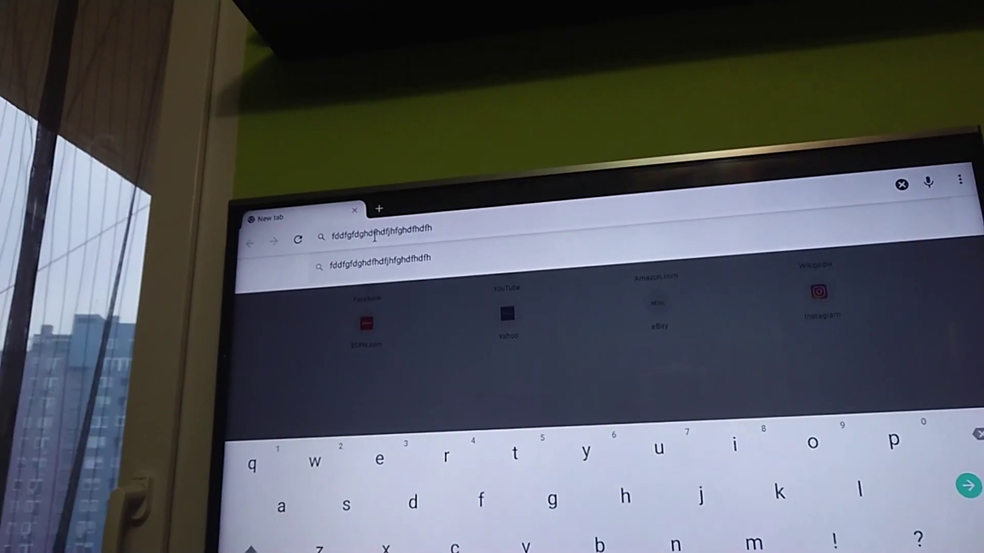